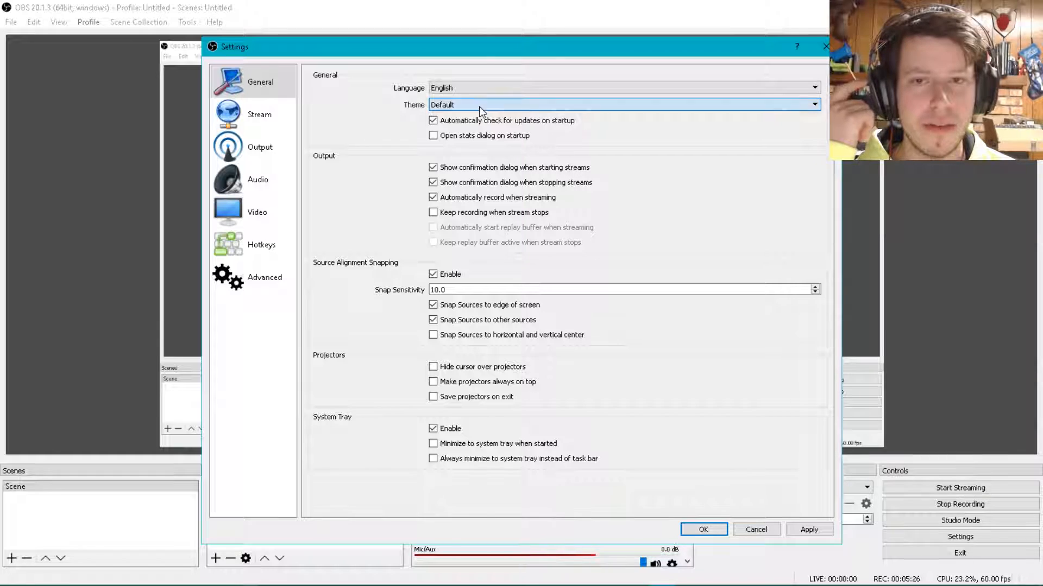
- Try the Rachni interface theme, and set the theme to Dark
left_click(487, 133)
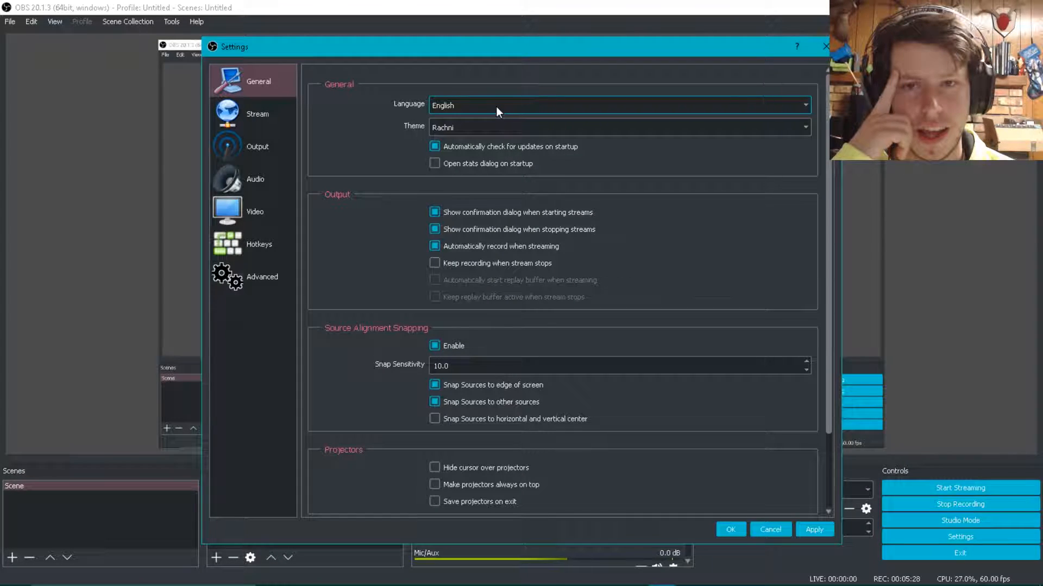
left_click(492, 132)
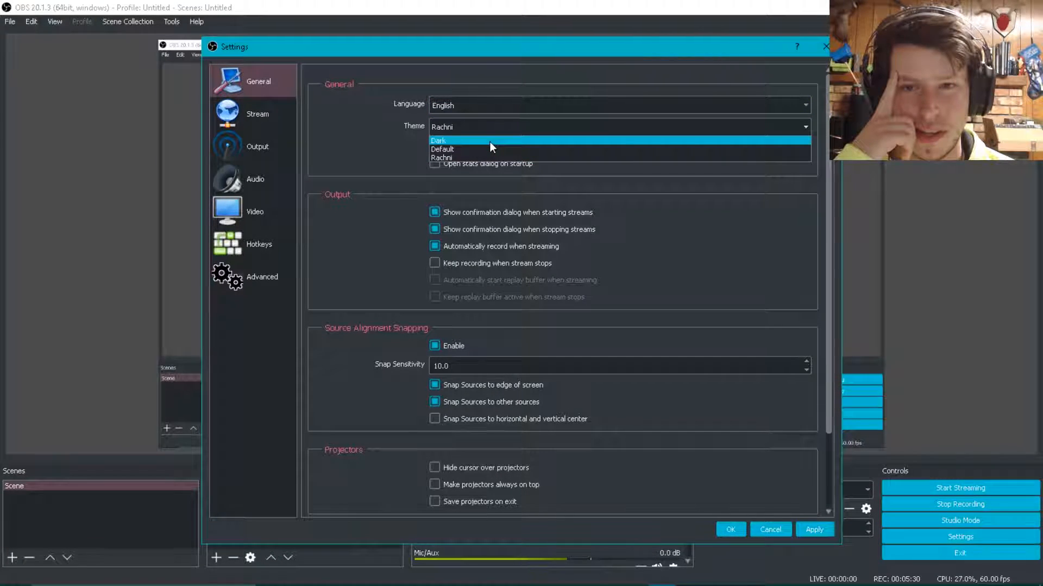
left_click(490, 141)
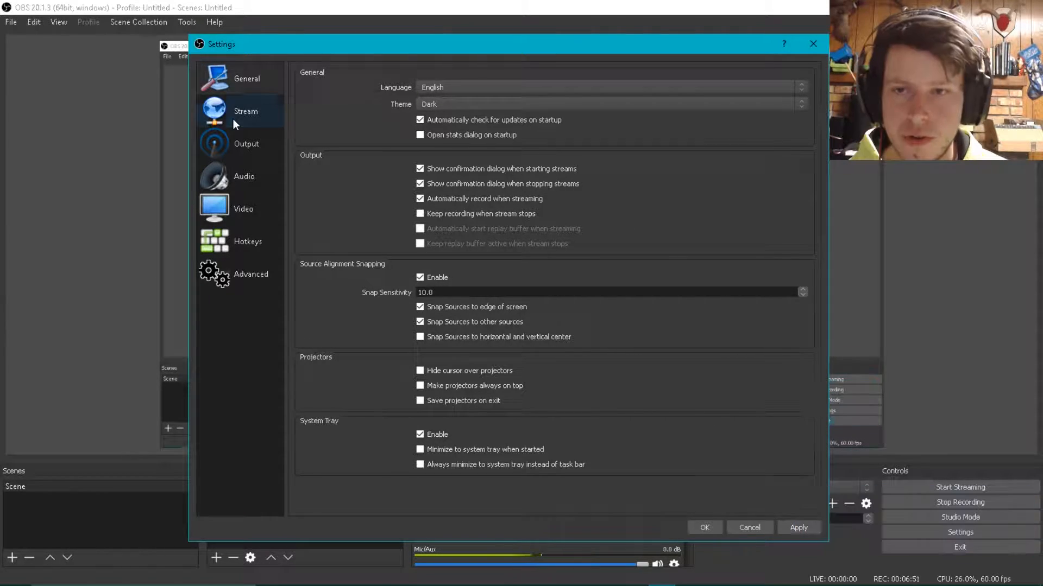
- Open the stream settings and review the available stream types, keeping Streaming Services
left_click(234, 122)
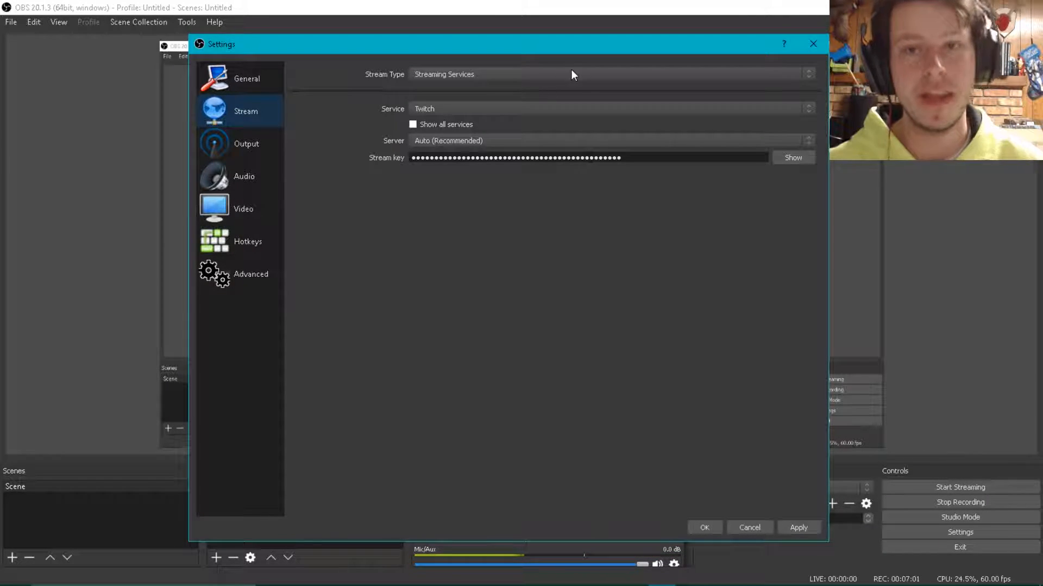
left_click(524, 74)
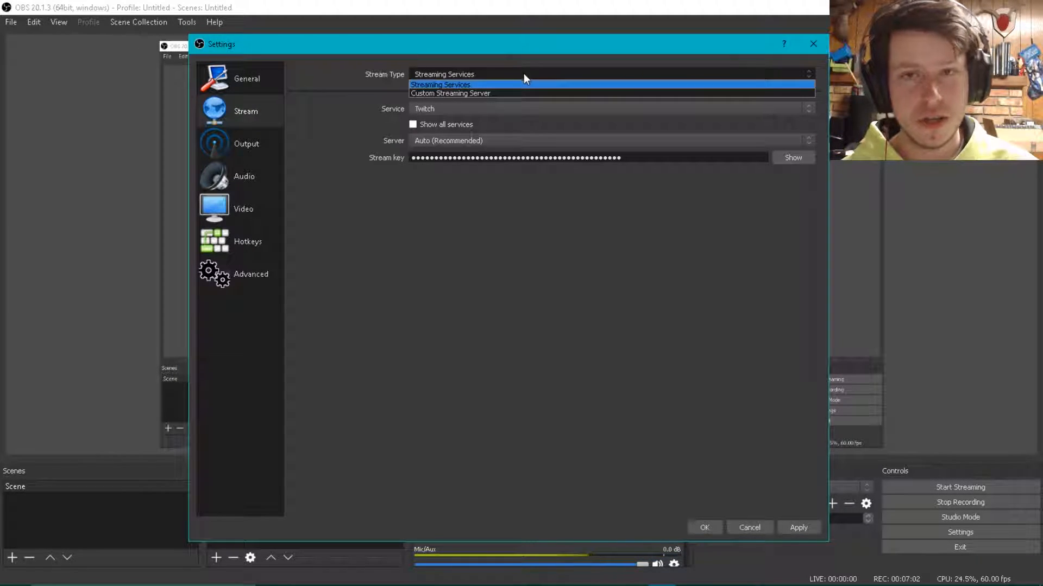
left_click(475, 74)
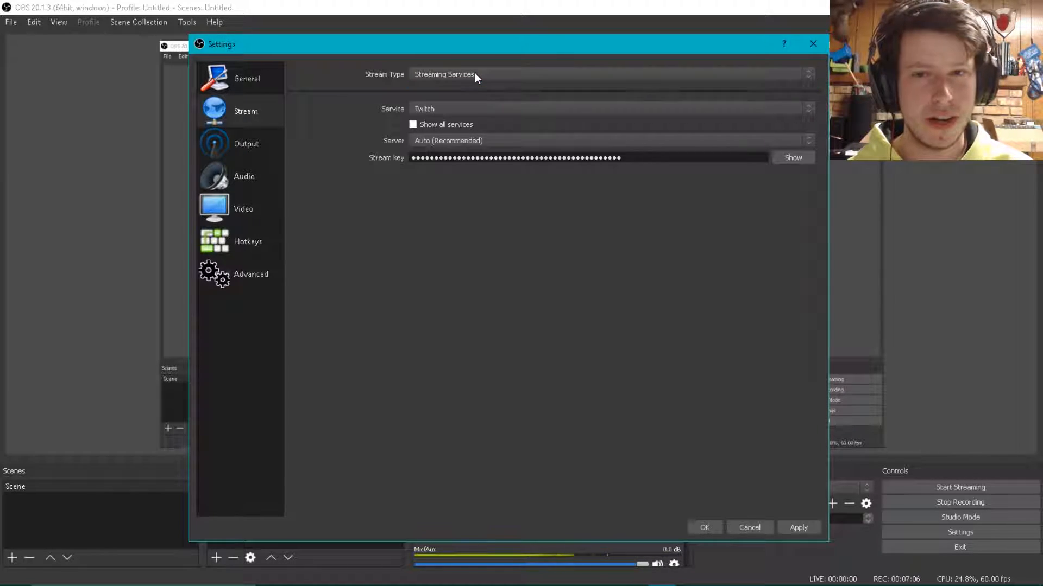
- Switch the streaming service to YouTube / YouTube Gaming, and set it back to Twitch
left_click(458, 109)
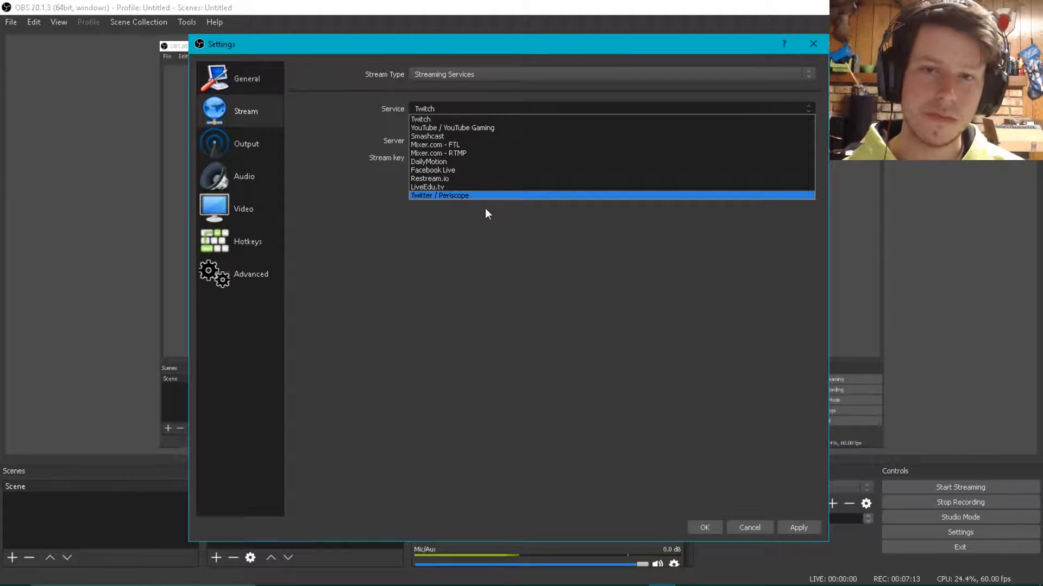
left_click(467, 128)
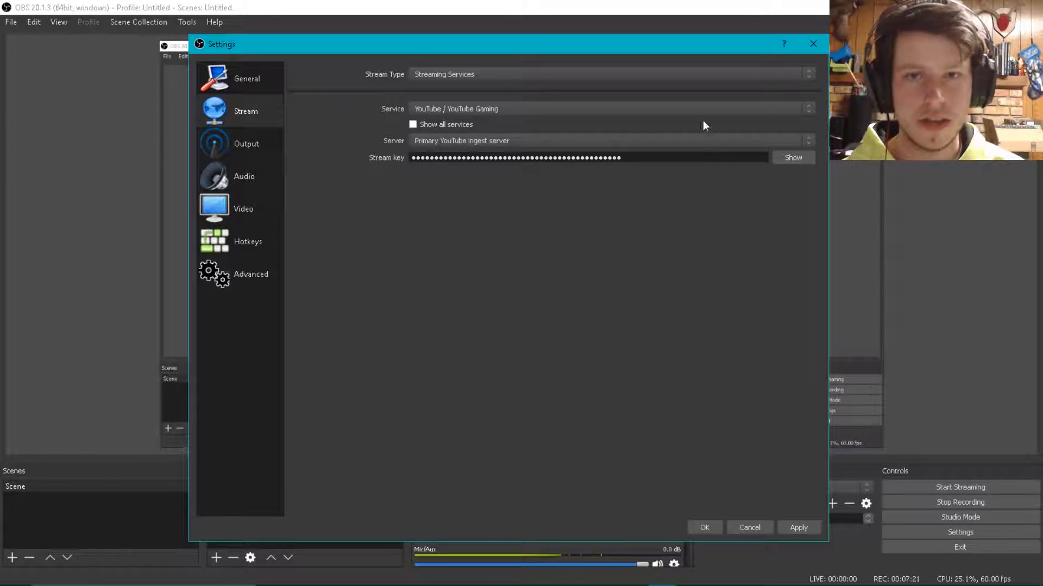
left_click(498, 111)
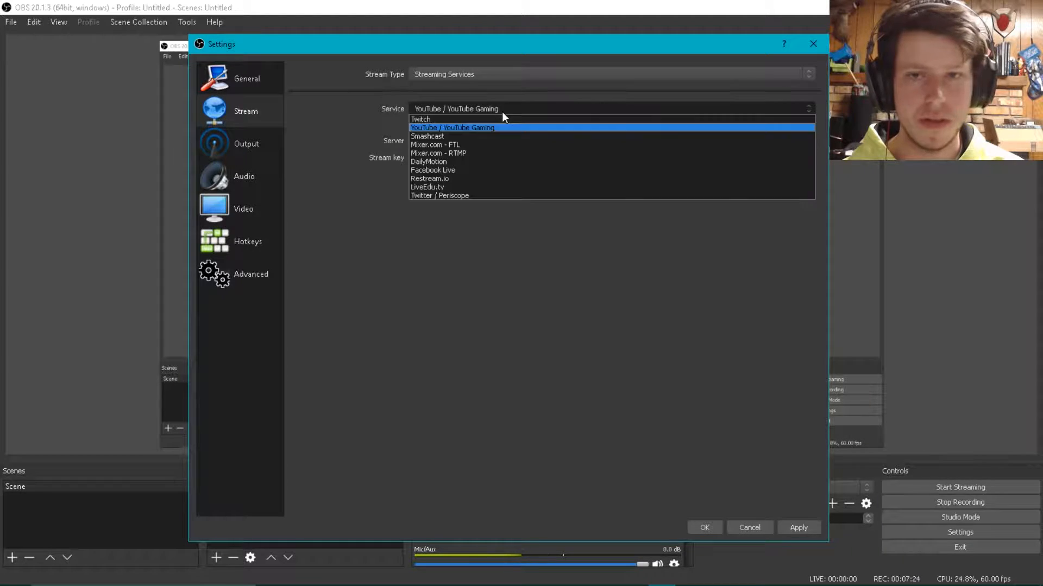
left_click(471, 119)
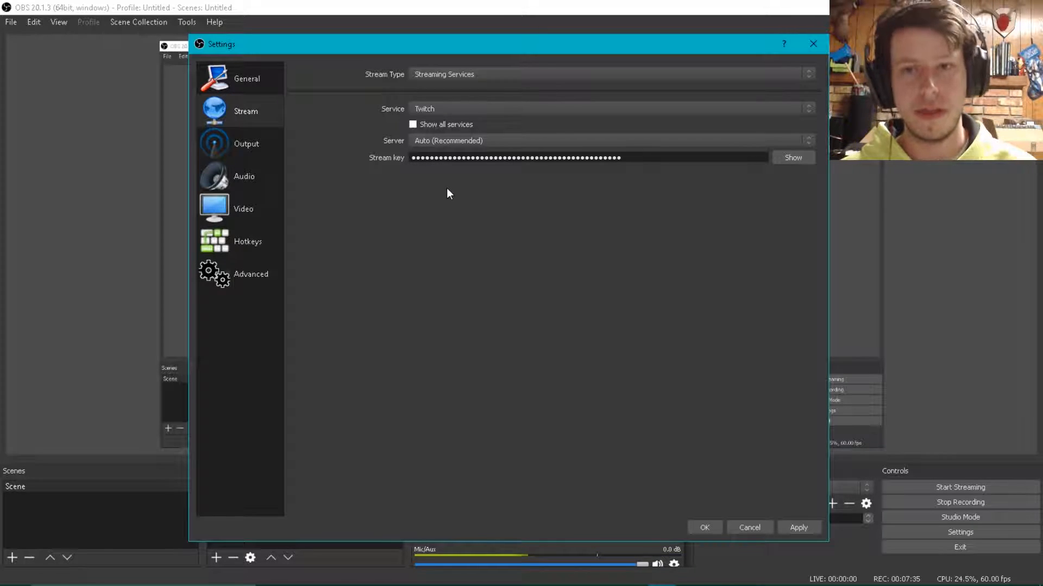
- Review the Twitch server choices, keep Auto (Recommended), and close the settings without saving
left_click(471, 141)
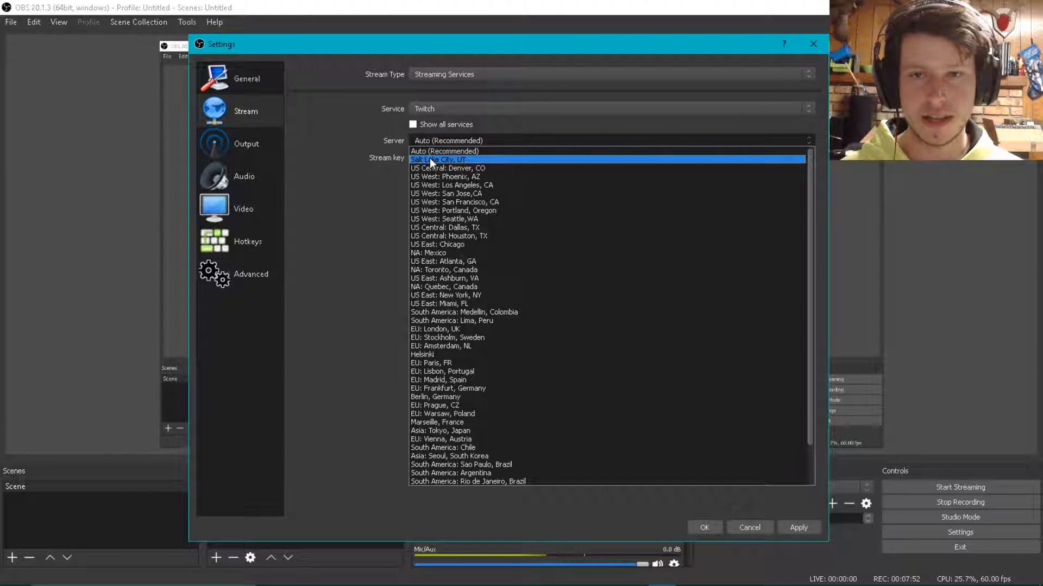
left_click(451, 151)
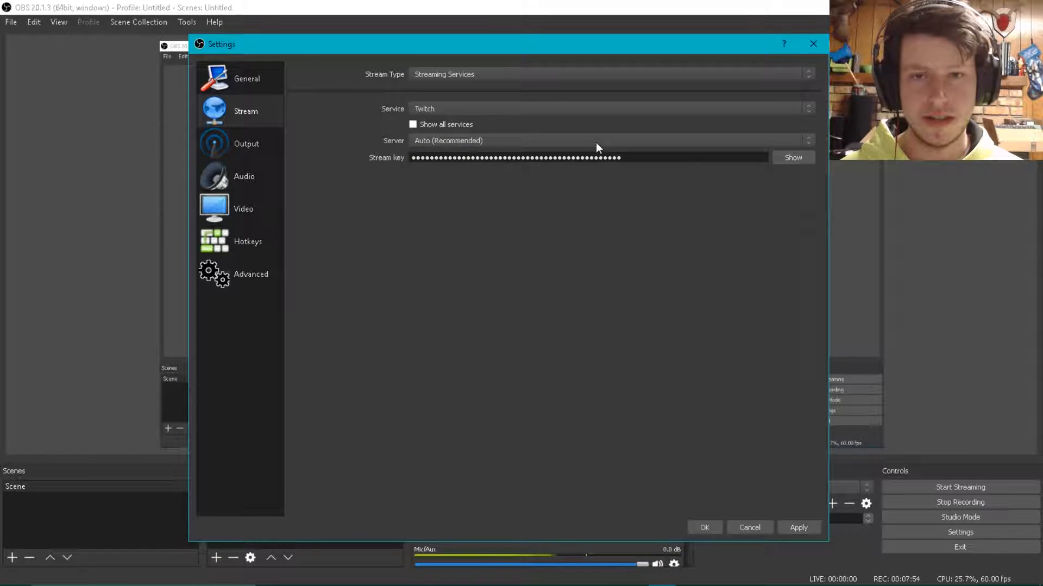
left_click_drag(646, 158, 691, 147)
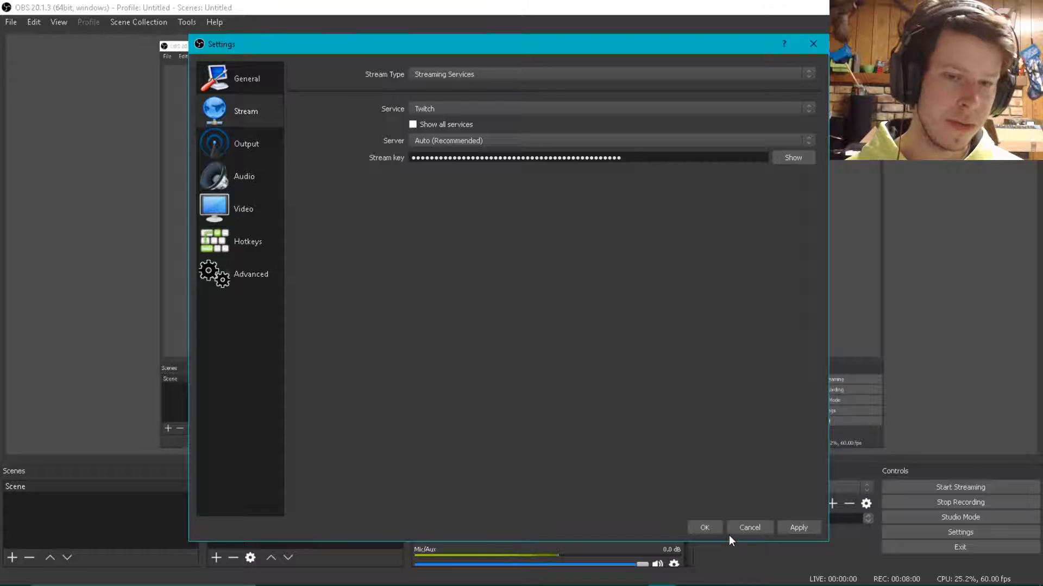
left_click(748, 528)
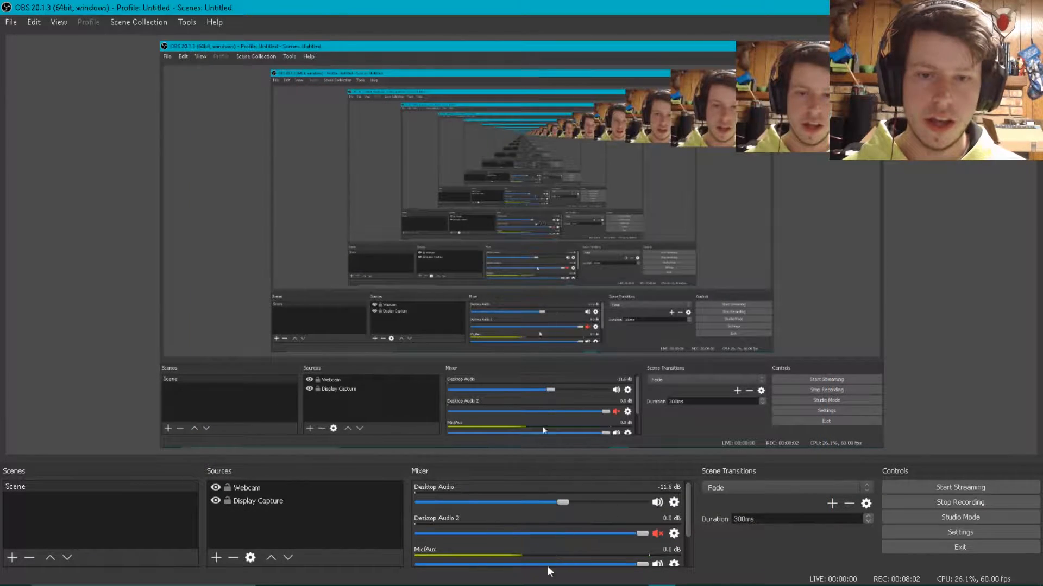
- Switch to the web browser, load twitch.tv in a new tab, and go to the channel's dashboard
mouse_move(471, 573)
left_click(402, 497)
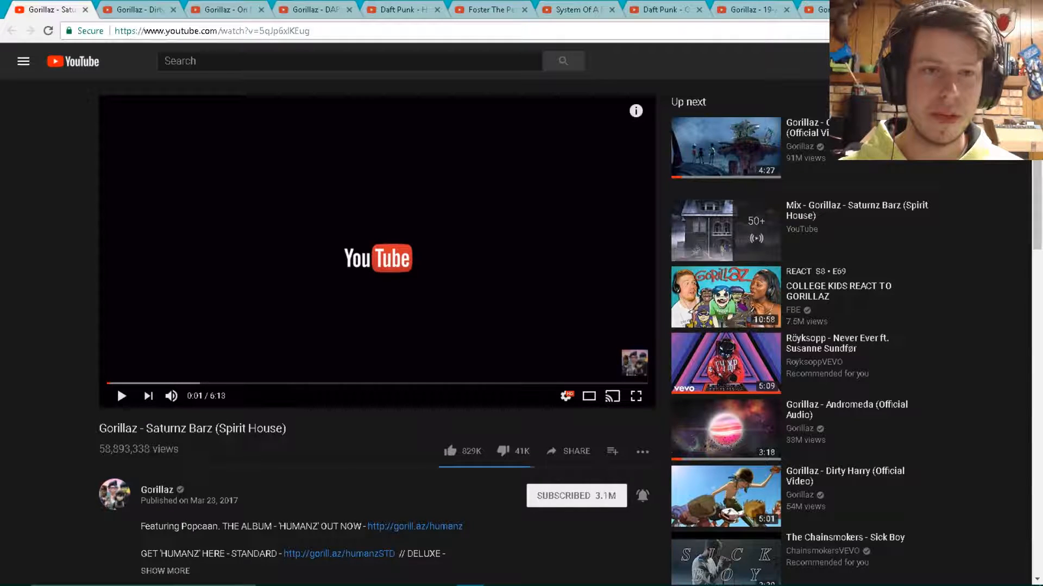
key("ctrl+t")
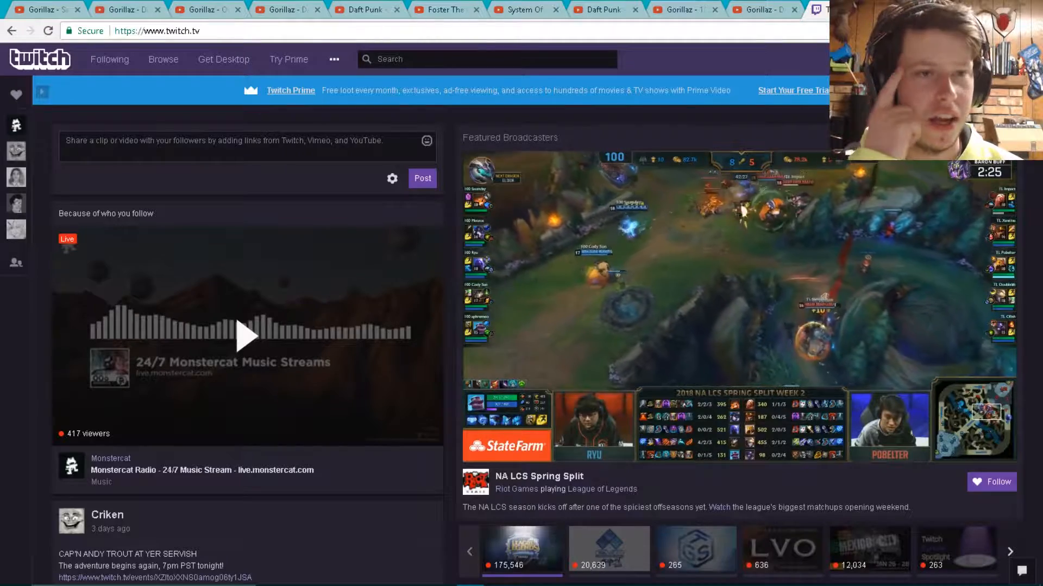
left_click(953, 59)
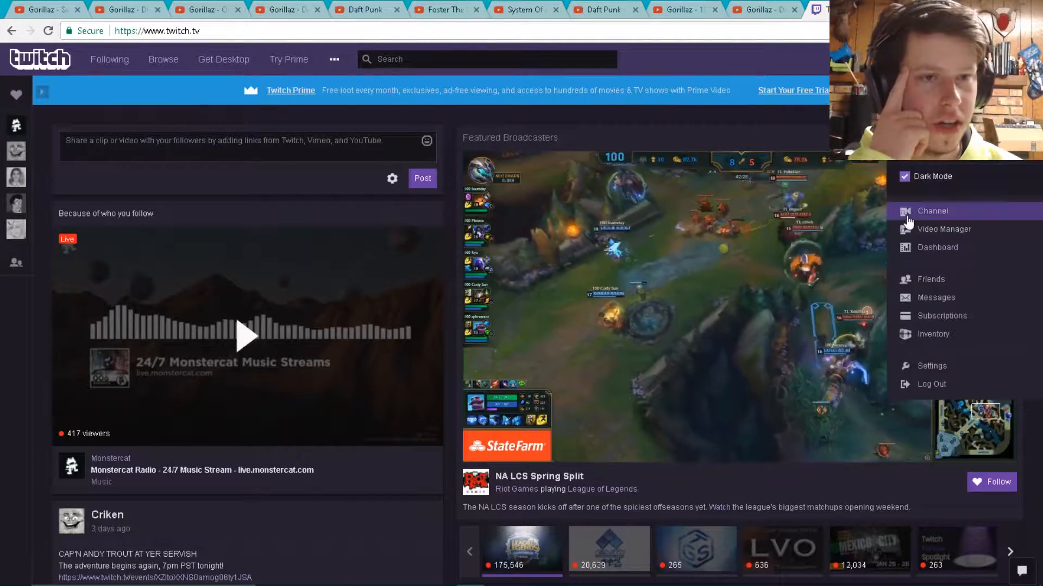
left_click(950, 248)
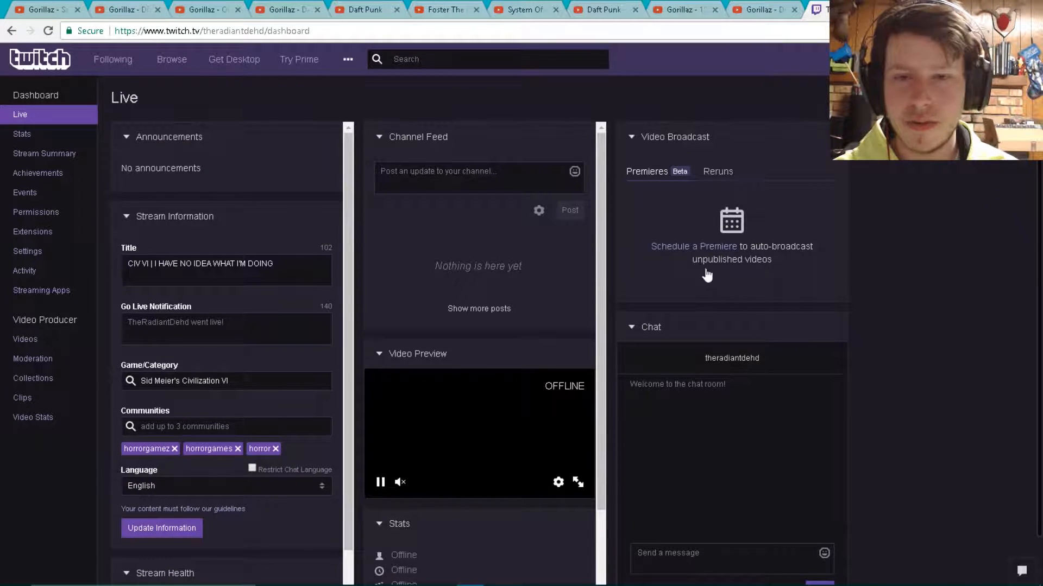
- Reveal the channel's stream key in the dashboard's stream preferences, accepting the sharing warning, and dismiss the key dialog
left_click(39, 255)
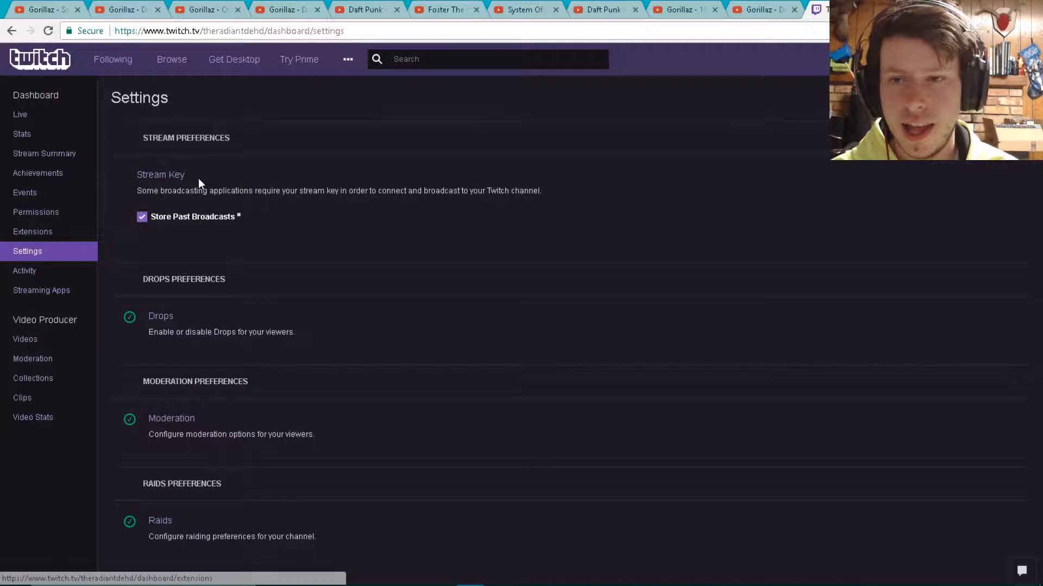
left_click(148, 176)
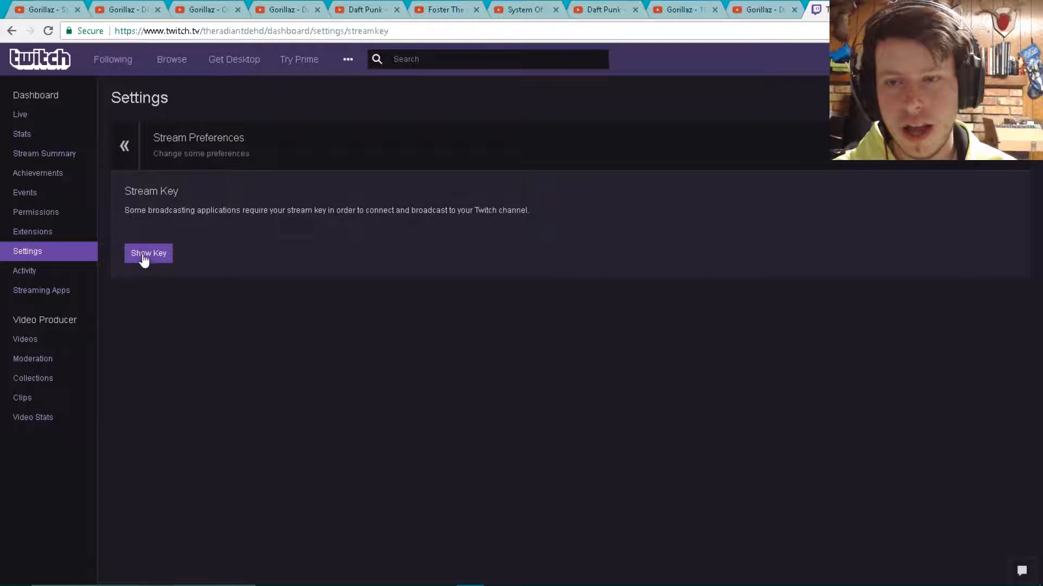
left_click(161, 255)
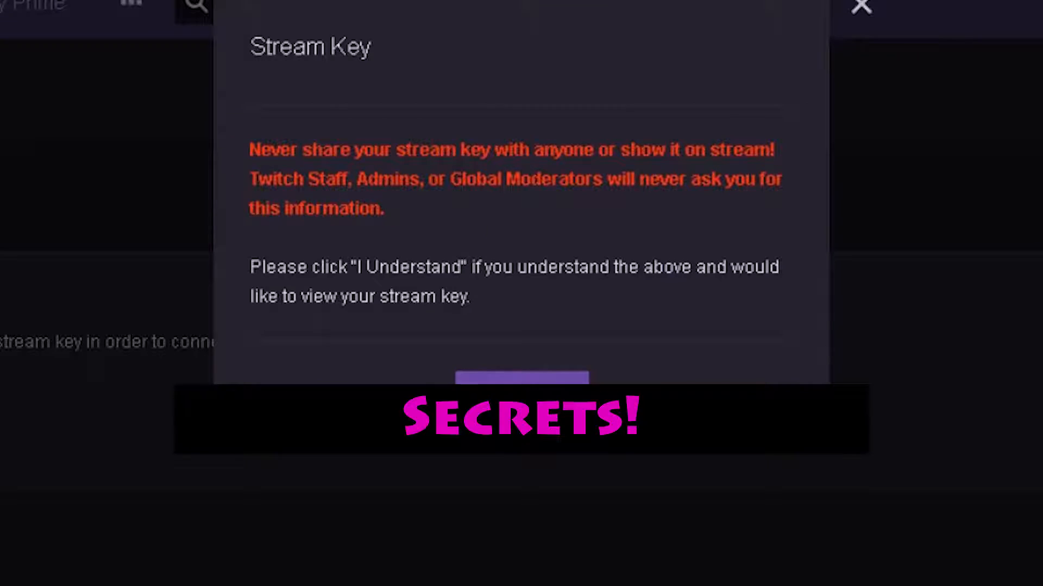
left_click(536, 390)
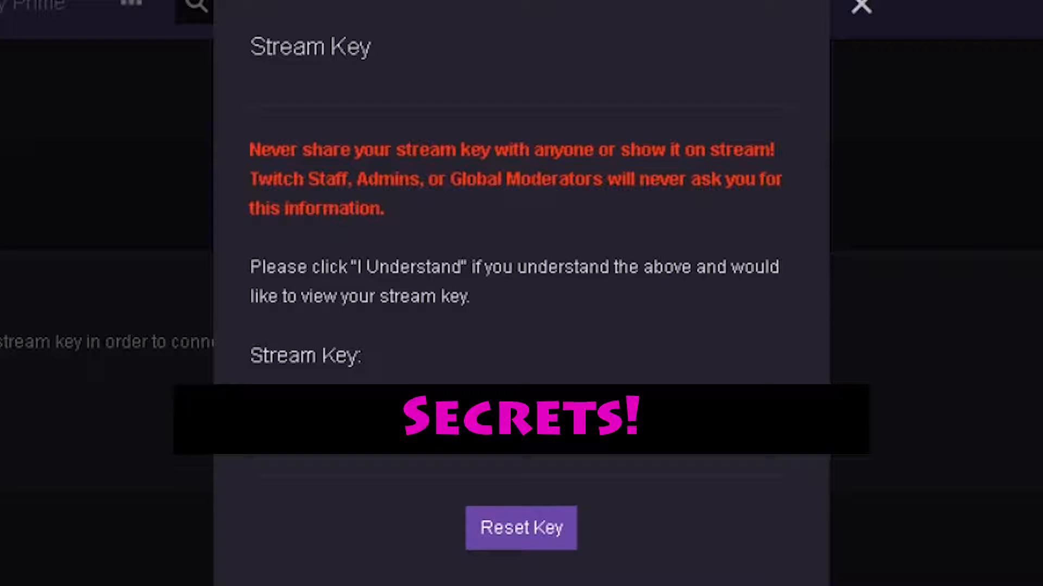
left_click(852, 11)
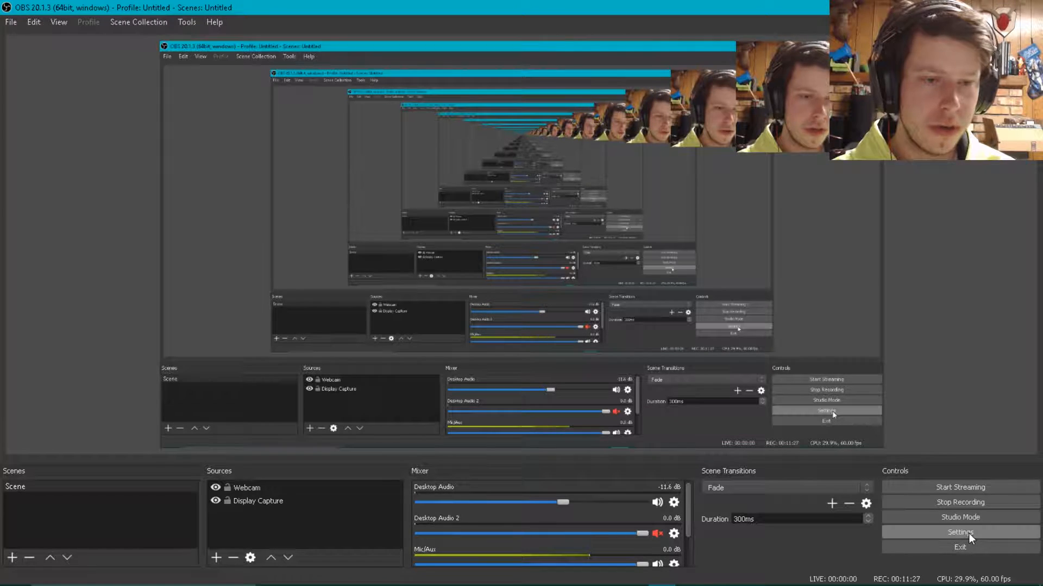
- Return to OBS, locate the stream key field in the stream settings, and close the settings without saving
left_click(969, 533)
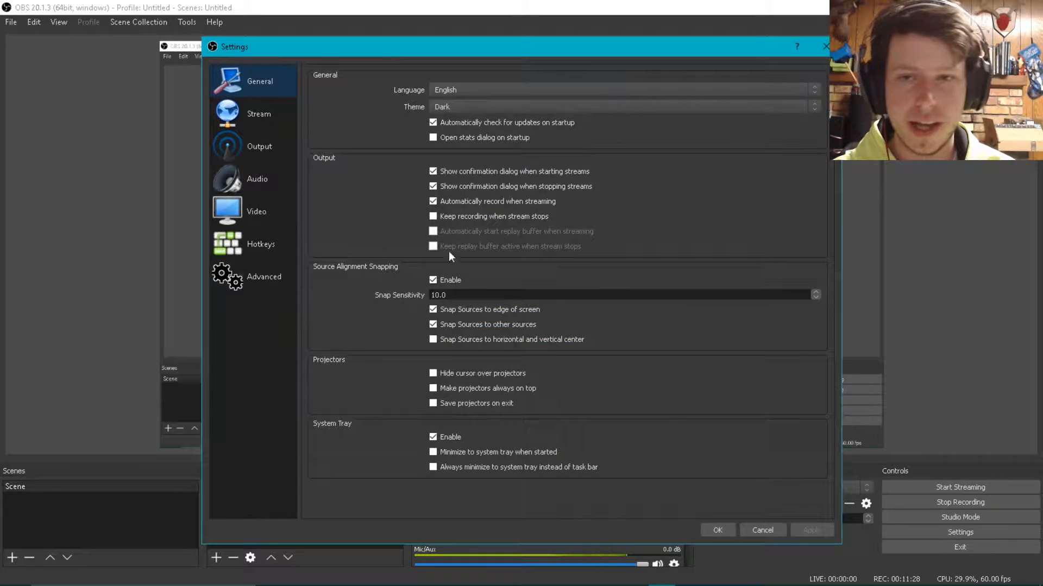
left_click(254, 120)
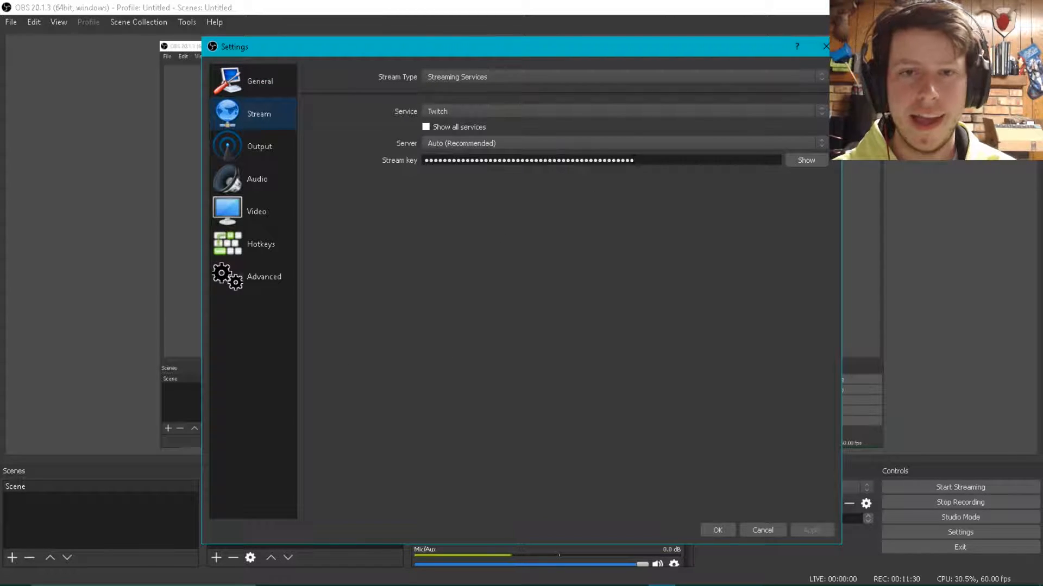
left_click_drag(646, 161, 722, 161)
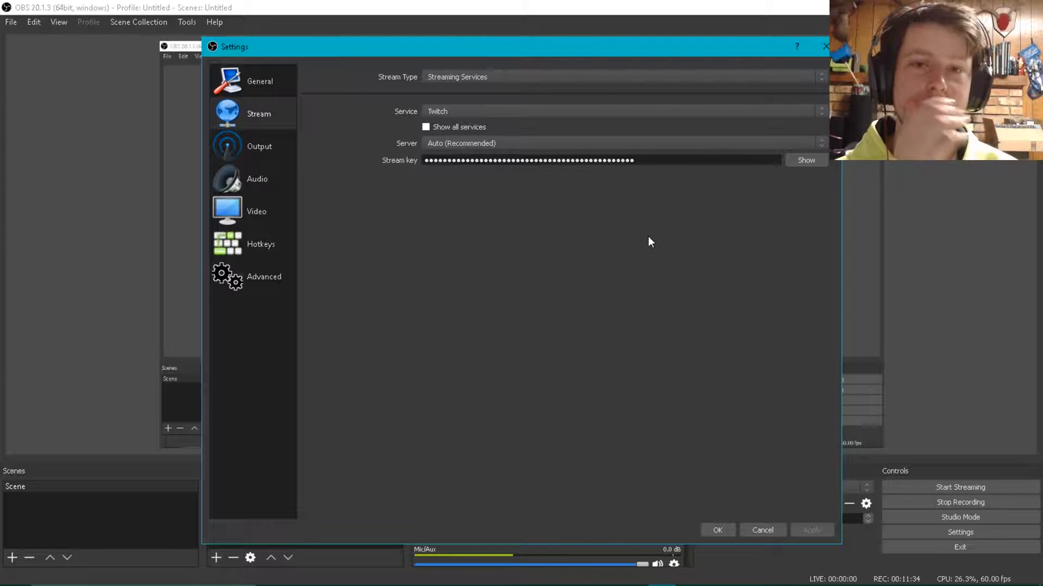
left_click(762, 531)
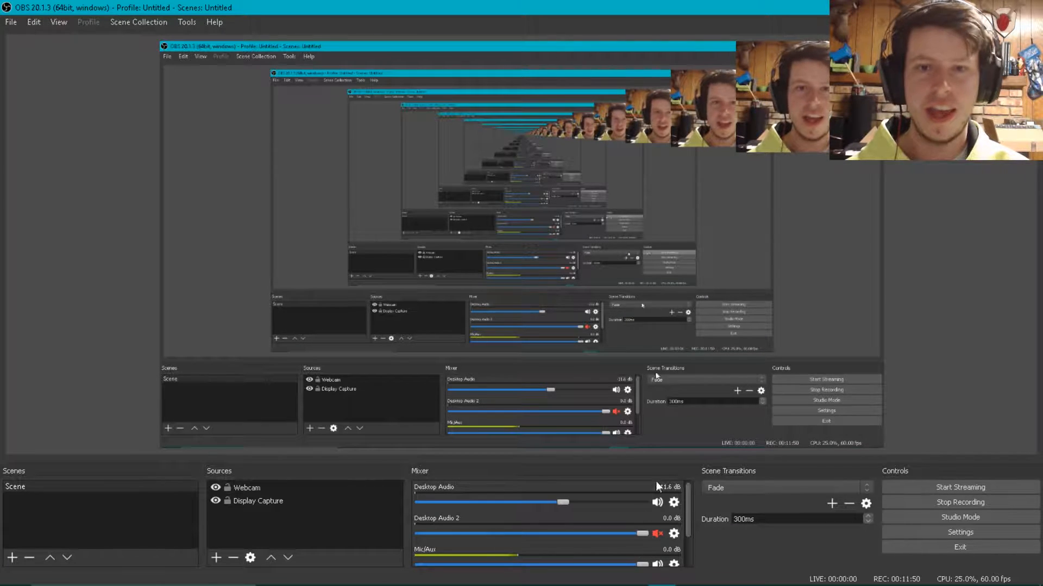
- Reopen the settings and examine the device choices for Desktop Audio Device 2 and Mic/Auxiliary Audio Device
left_click(978, 530)
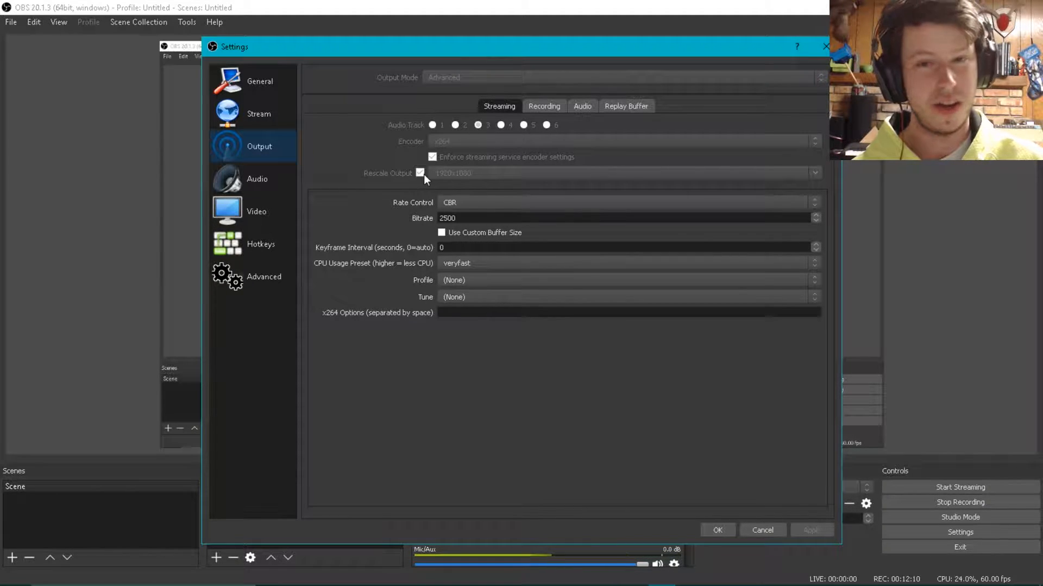
left_click(261, 173)
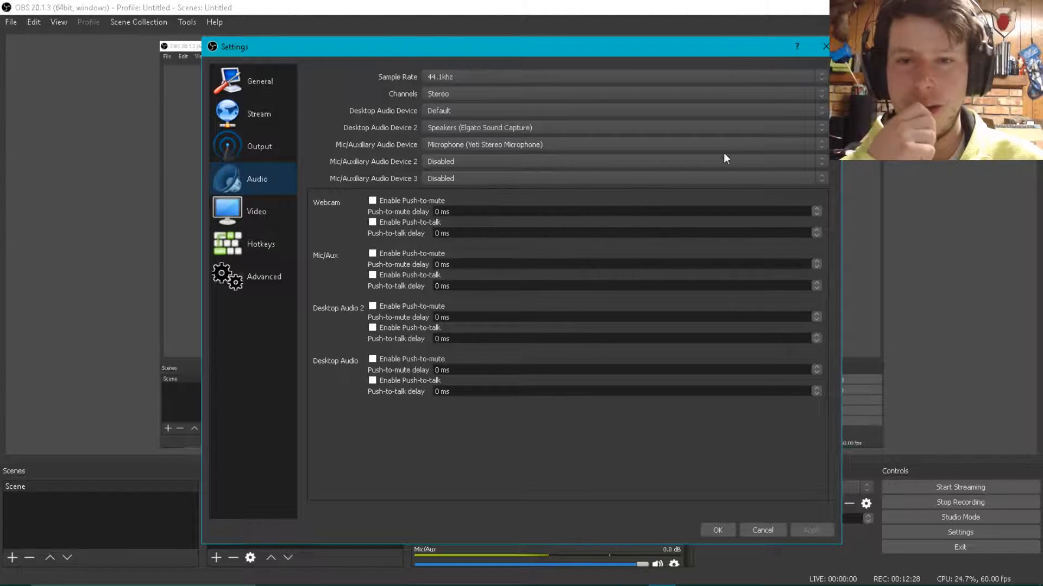
left_click(484, 126)
left_click(484, 126)
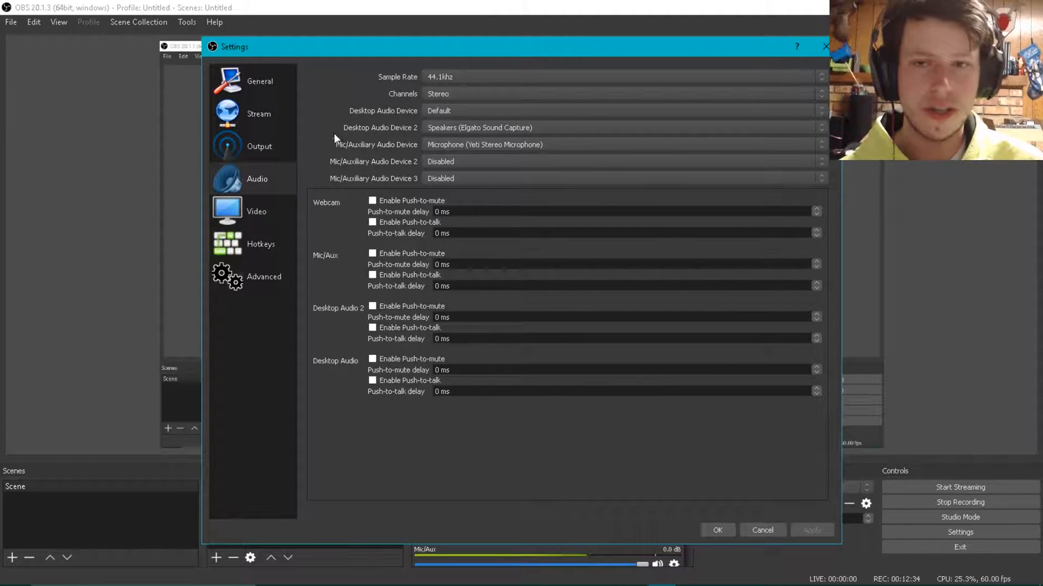
left_click(473, 143)
left_click(475, 143)
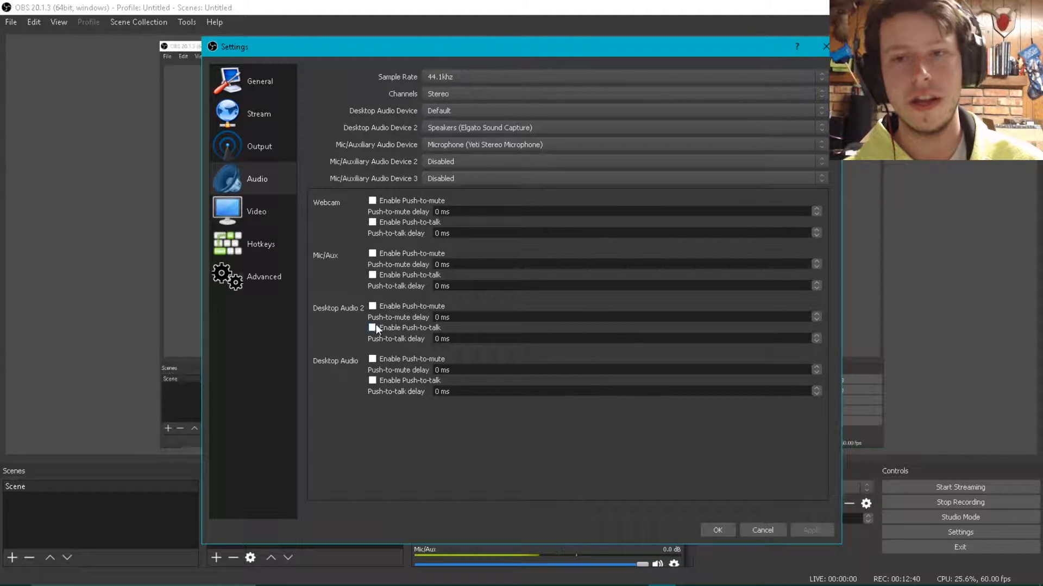
- Examine the streaming, recording and audio track options in the output settings
left_click(249, 149)
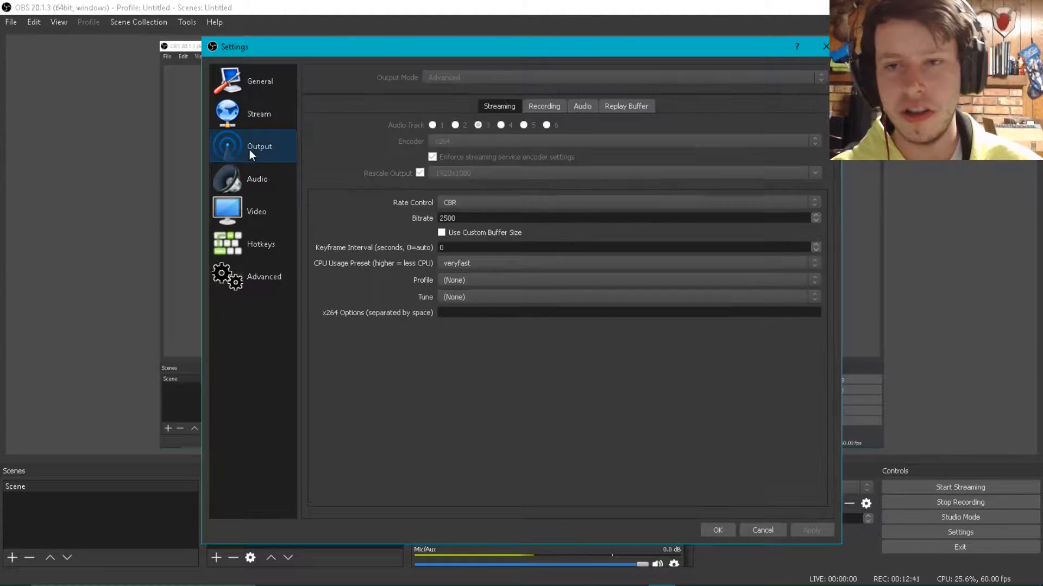
left_click(498, 108)
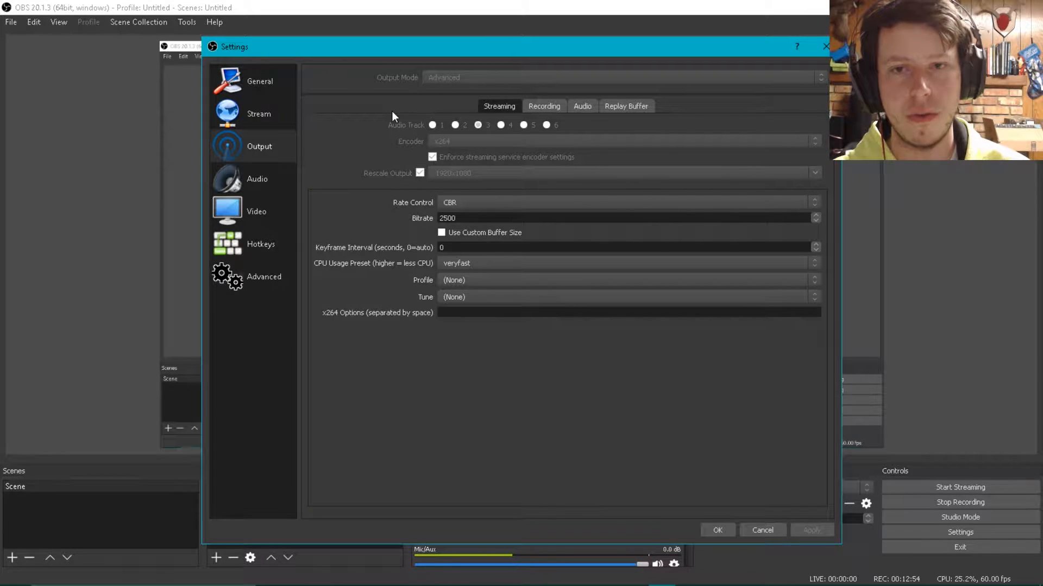
left_click(543, 106)
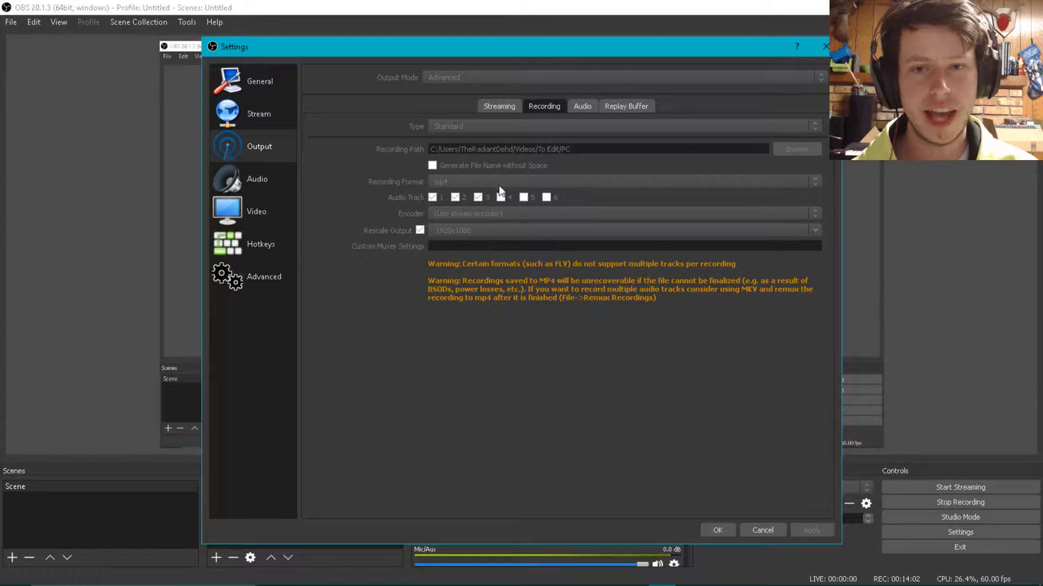
left_click(583, 104)
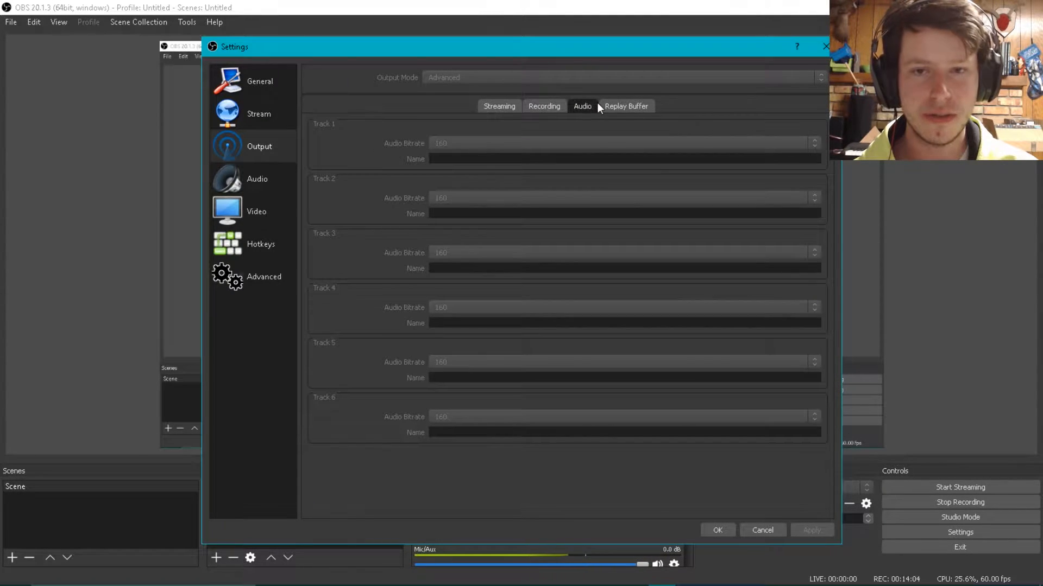
- Check the Replay Buffer output options, cancel the settings, and open Advanced Audio Properties from the Desktop Audio 2 mixer channel
left_click(612, 105)
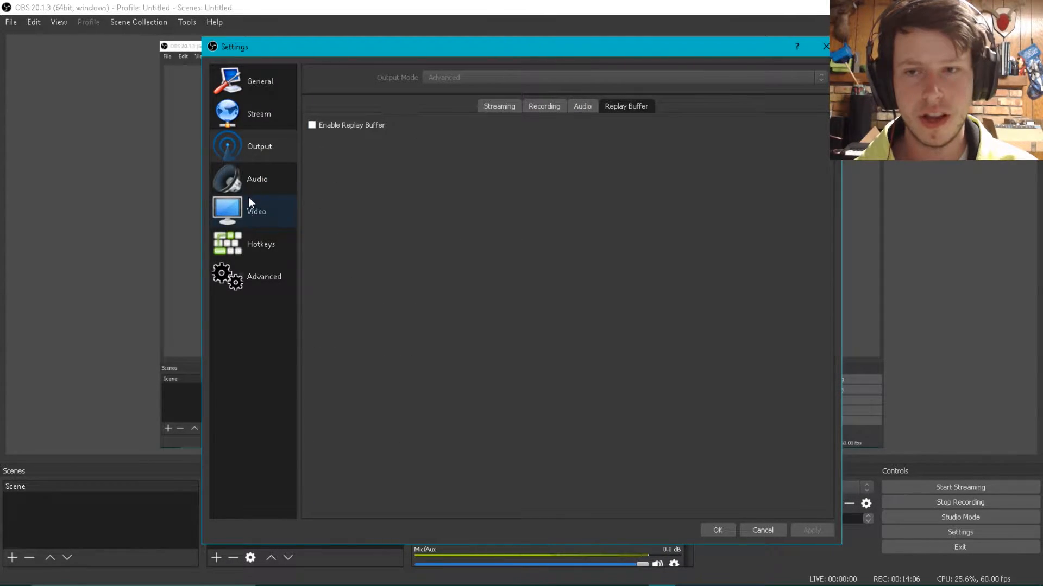
left_click(761, 531)
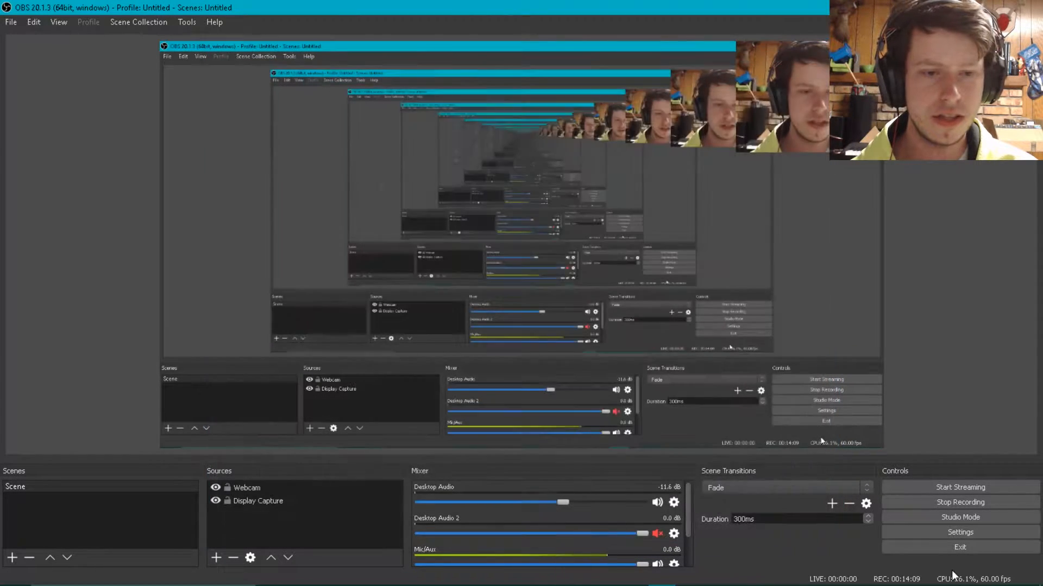
left_click(674, 534)
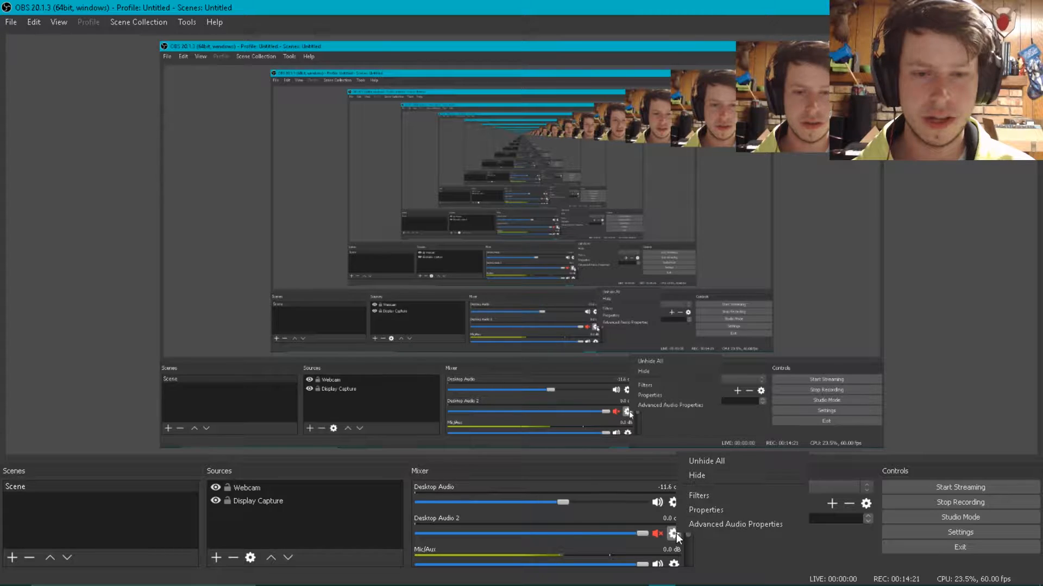
left_click(717, 523)
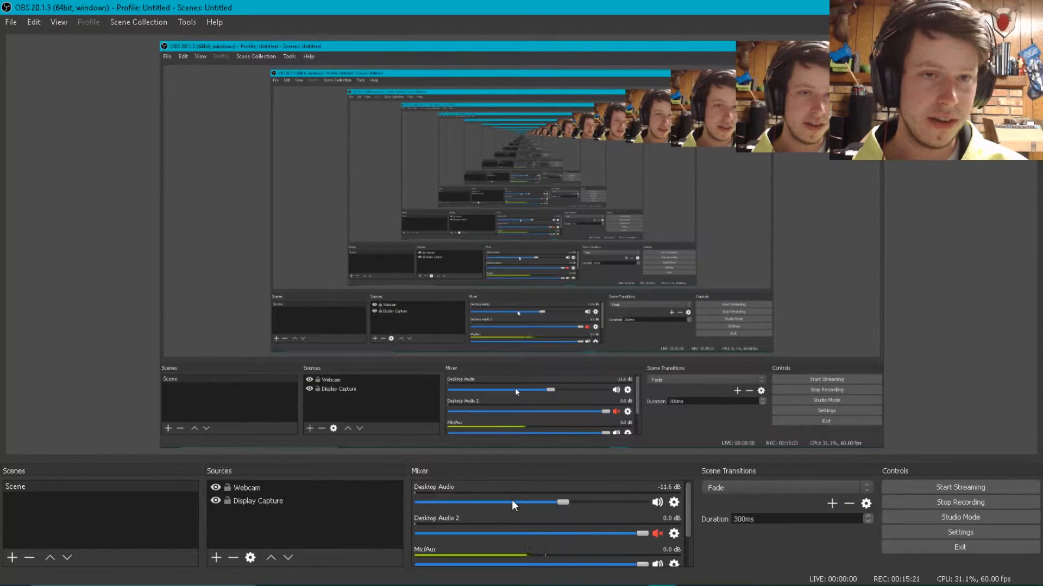
mouse_move(600, 585)
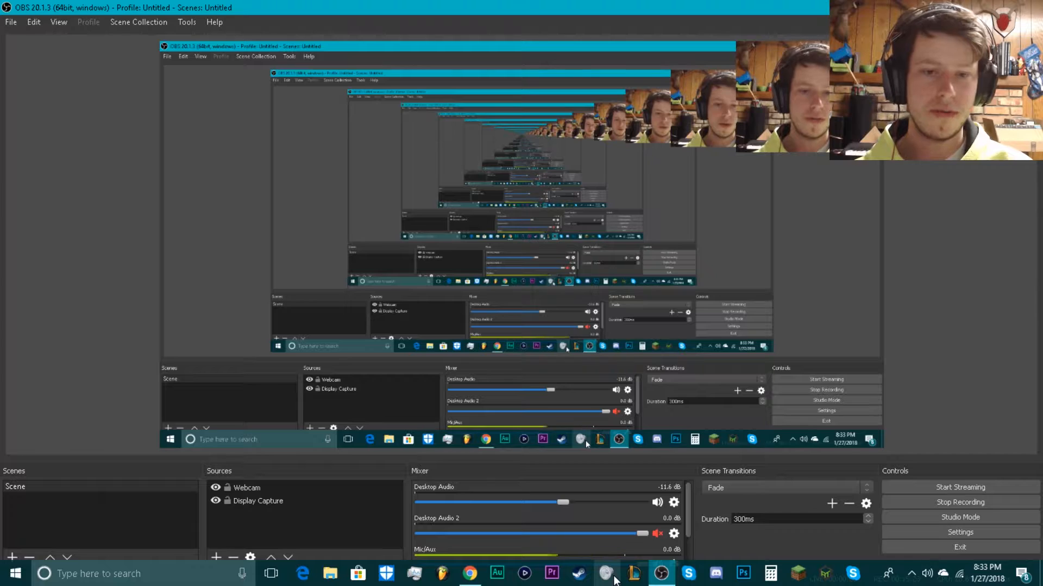
left_click(608, 574)
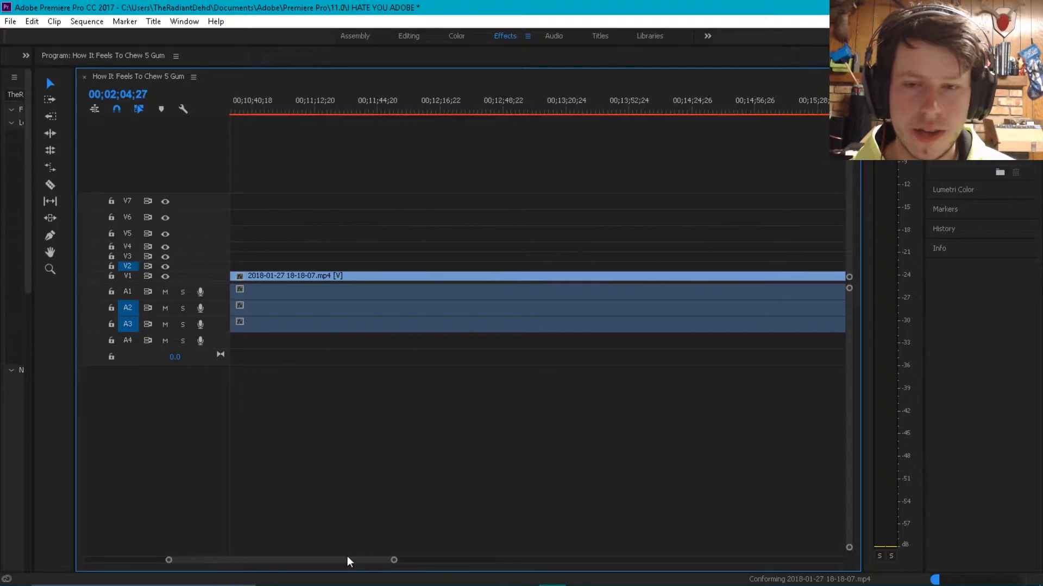
left_click_drag(347, 560, 303, 559)
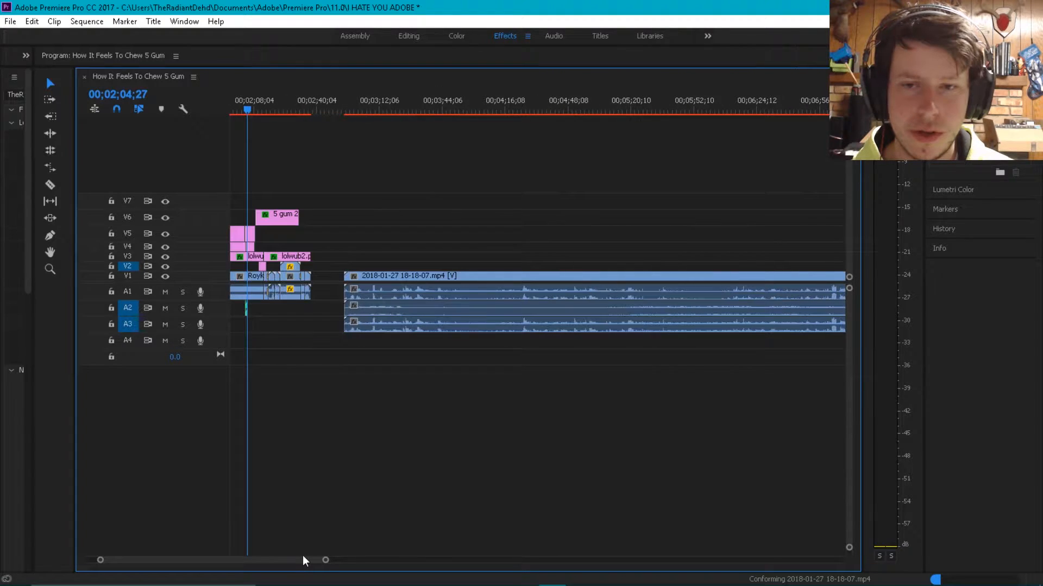
left_click(387, 274)
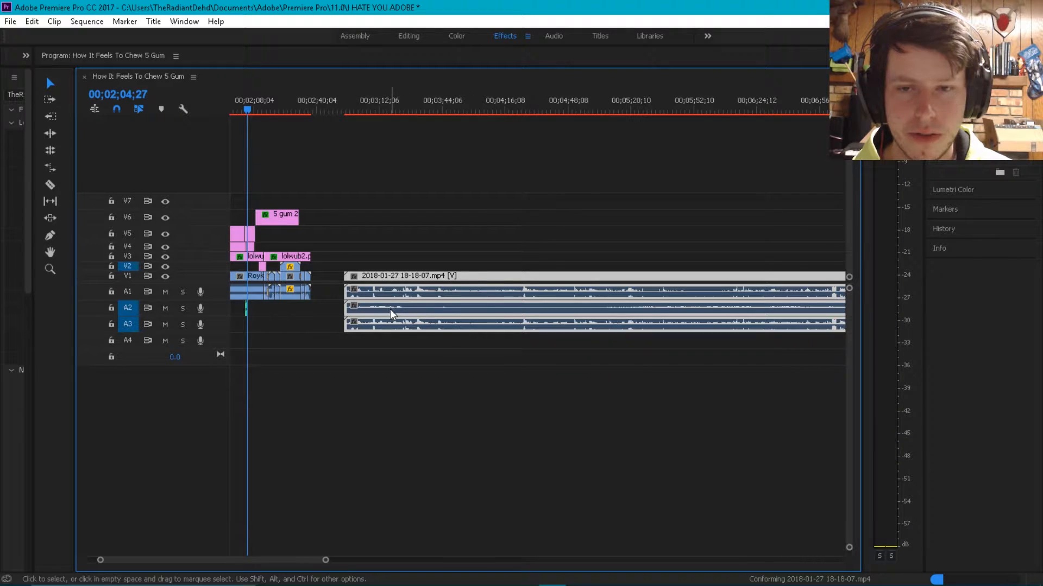
left_click(393, 219)
left_click(127, 292)
left_click(127, 276)
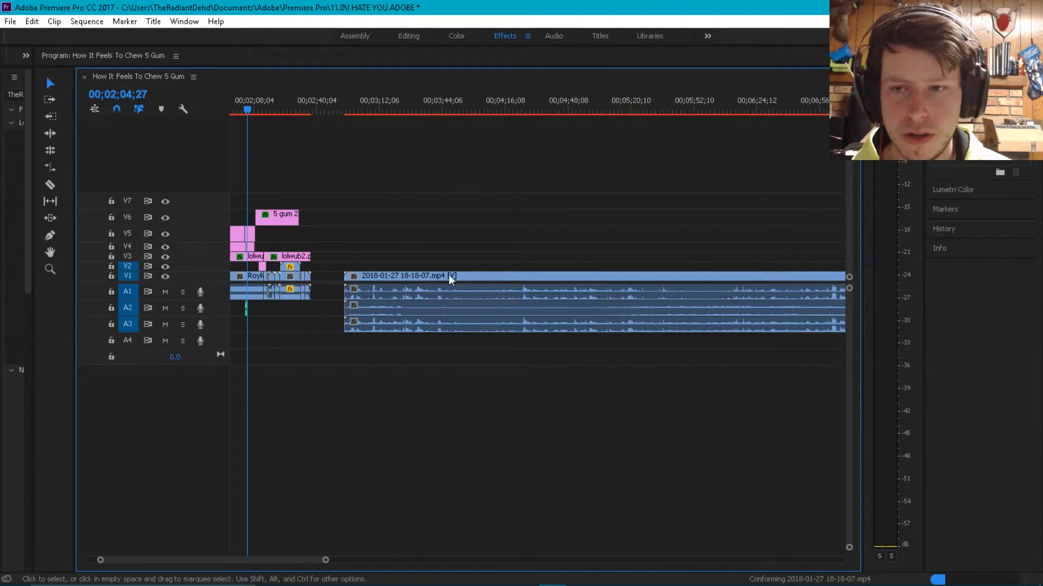
left_click_drag(434, 248, 416, 354)
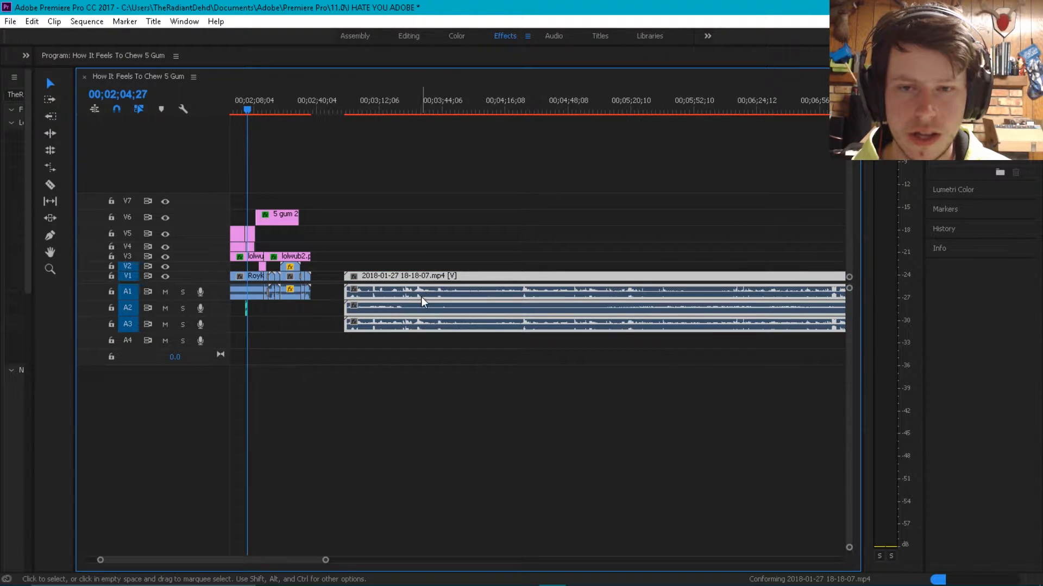
right_click(427, 300)
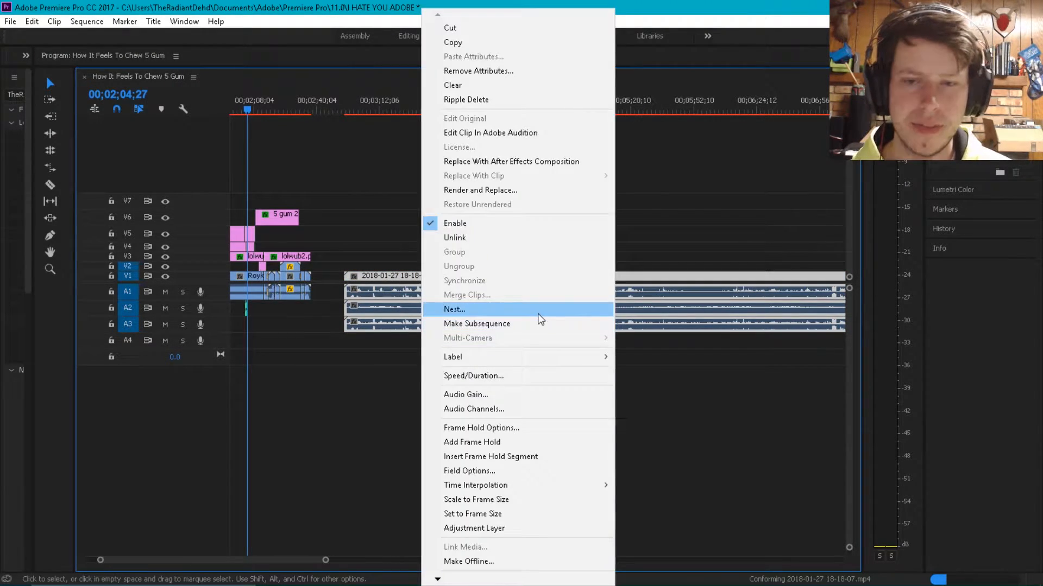
left_click(518, 239)
- Select the unlinked V1 video and A1, A2 and A3 audio clips one by one, and shift the A1 audio slightly forward in time
left_click(468, 266)
left_click(462, 280)
left_click(466, 293)
left_click(469, 306)
left_click(475, 325)
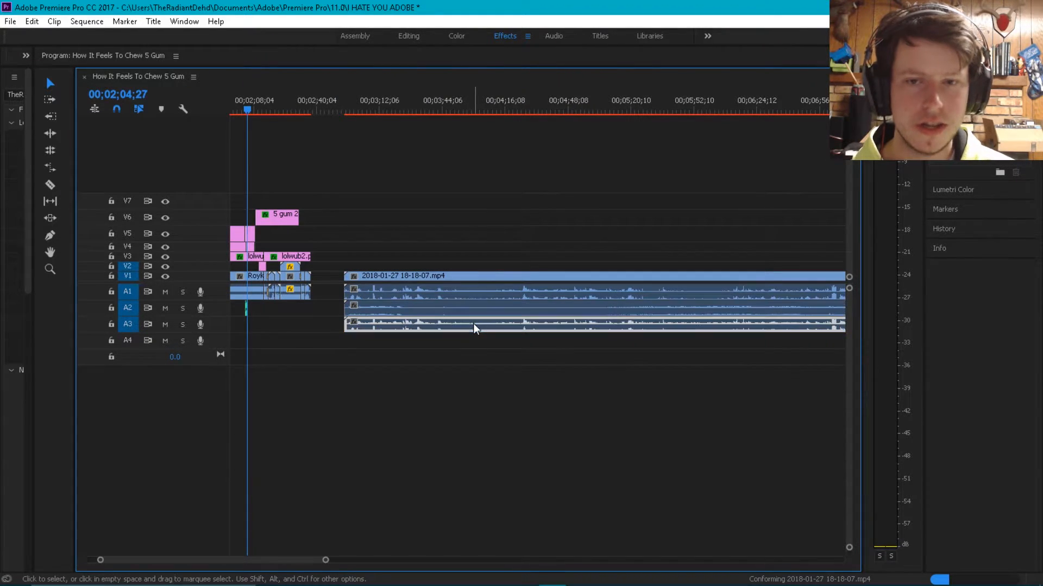
left_click(492, 278)
left_click(493, 293)
left_click(493, 311)
left_click(494, 328)
left_click(495, 355)
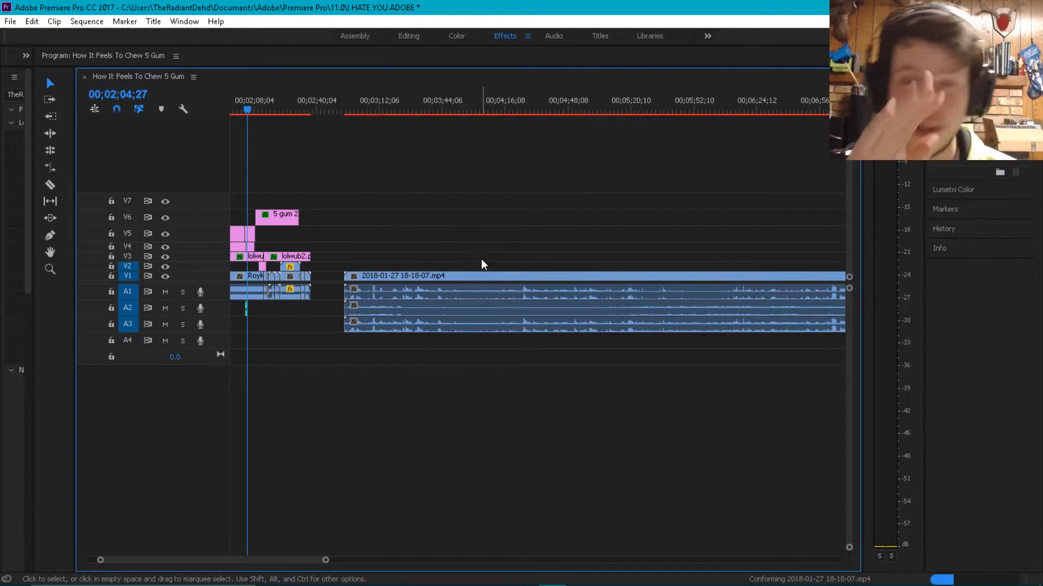
left_click_drag(466, 298, 481, 297)
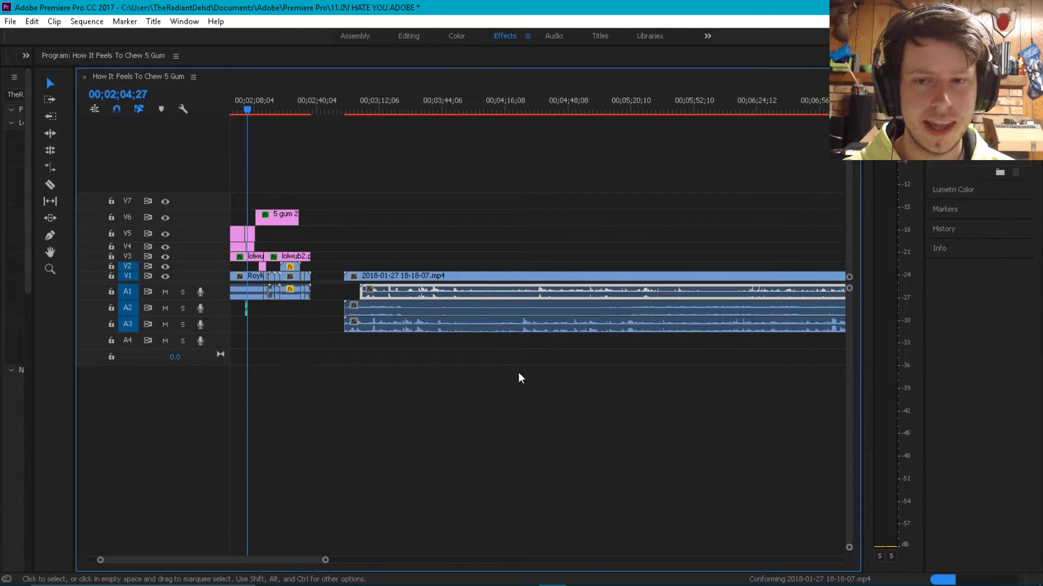